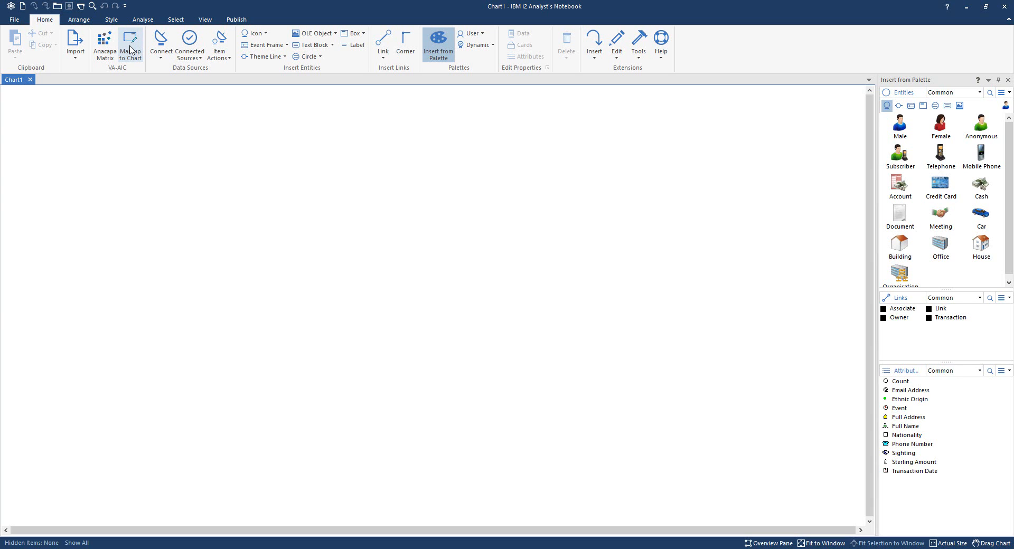
Open the Markup to Chart tool, dock it beside the chart, and widen its pane.
click(129, 46)
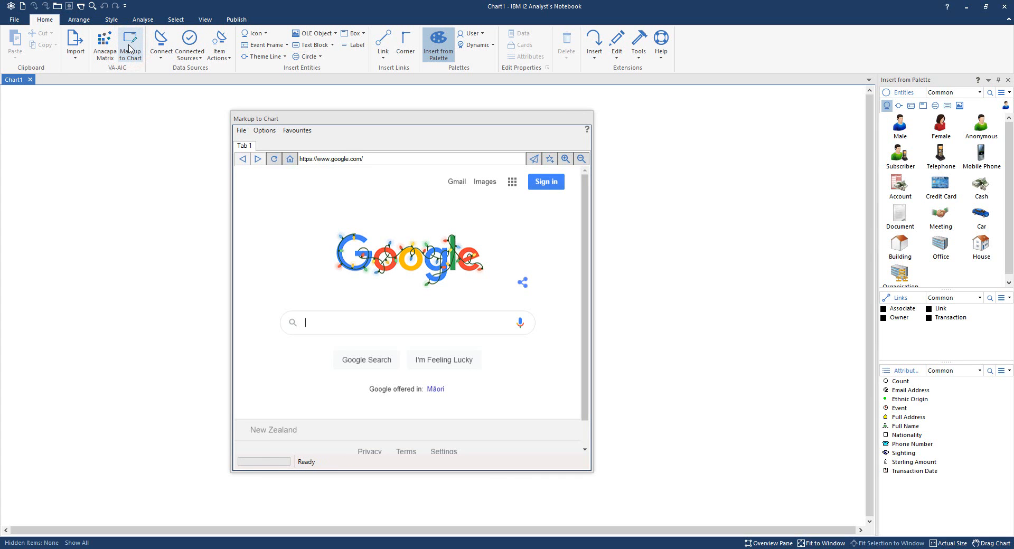
drag(359, 119, 393, 121)
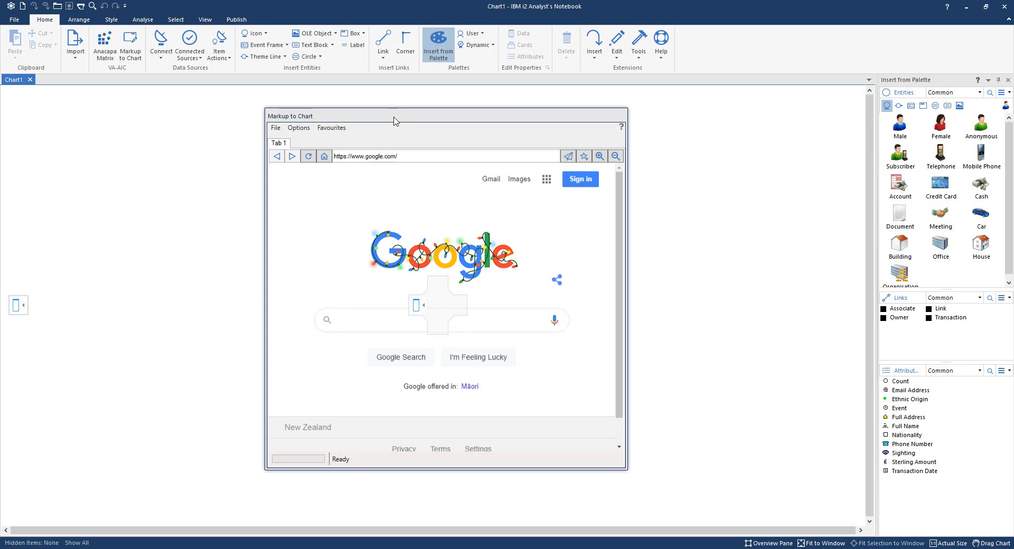
drag(393, 121, 418, 315)
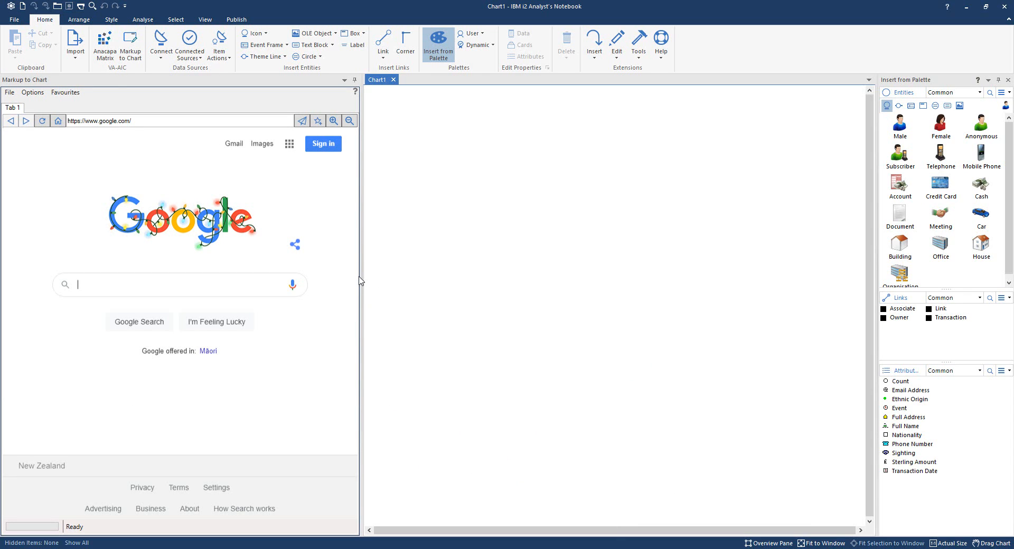
drag(361, 277, 513, 280)
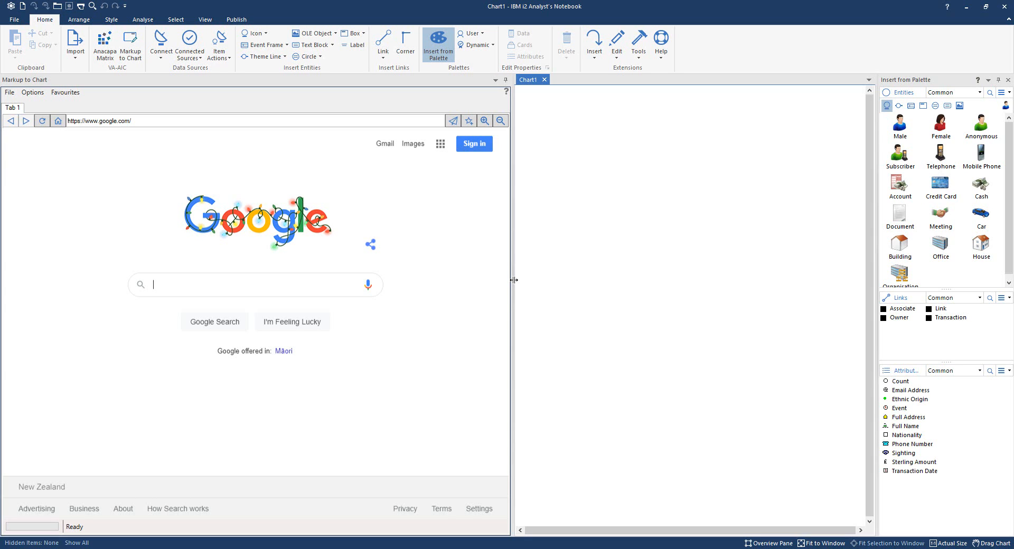
Start a new document search and open "New Zealand money remitter convicted for anti.docx", widening the pane to fit its text.
click(10, 93)
mouse_move(37, 107)
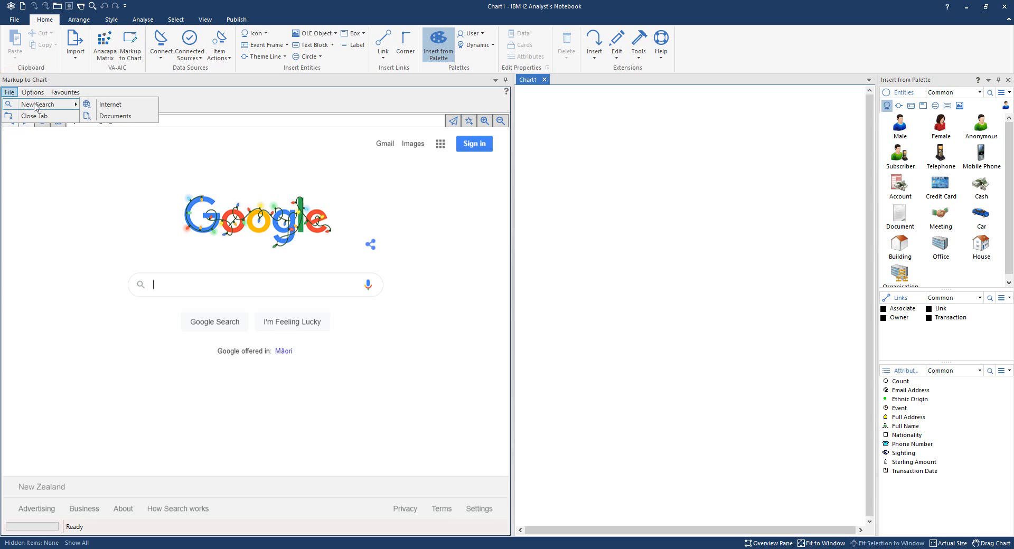
click(124, 117)
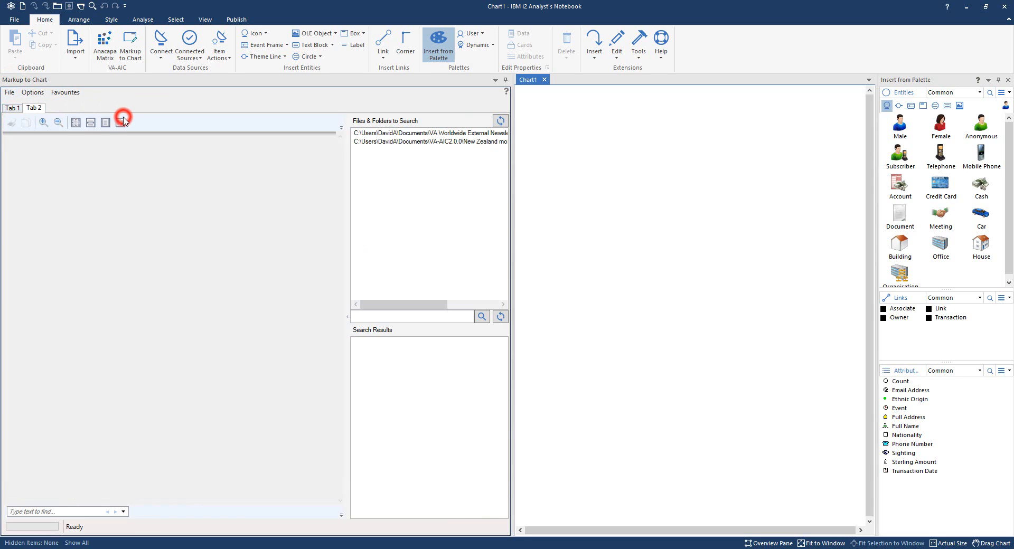
double_click(421, 142)
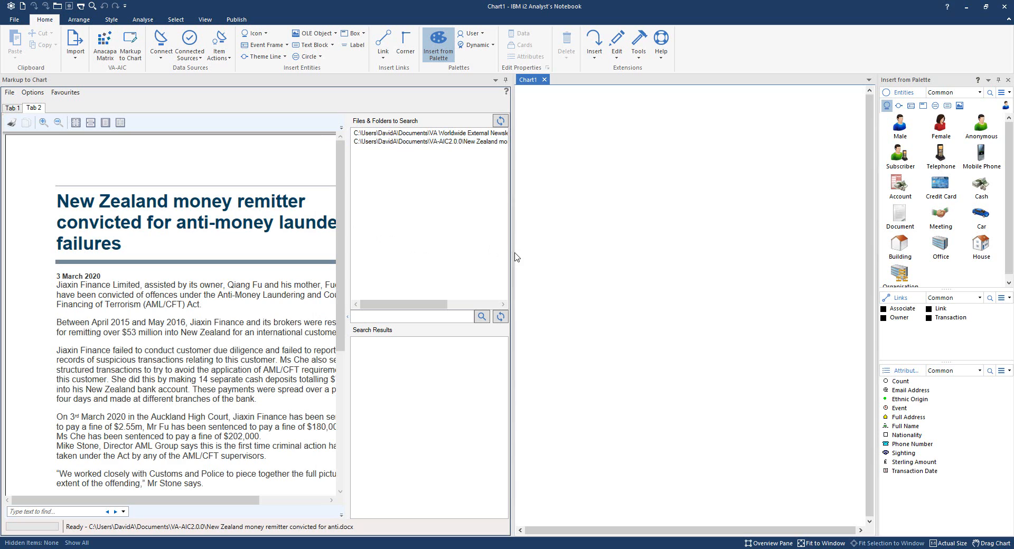
drag(513, 252, 557, 252)
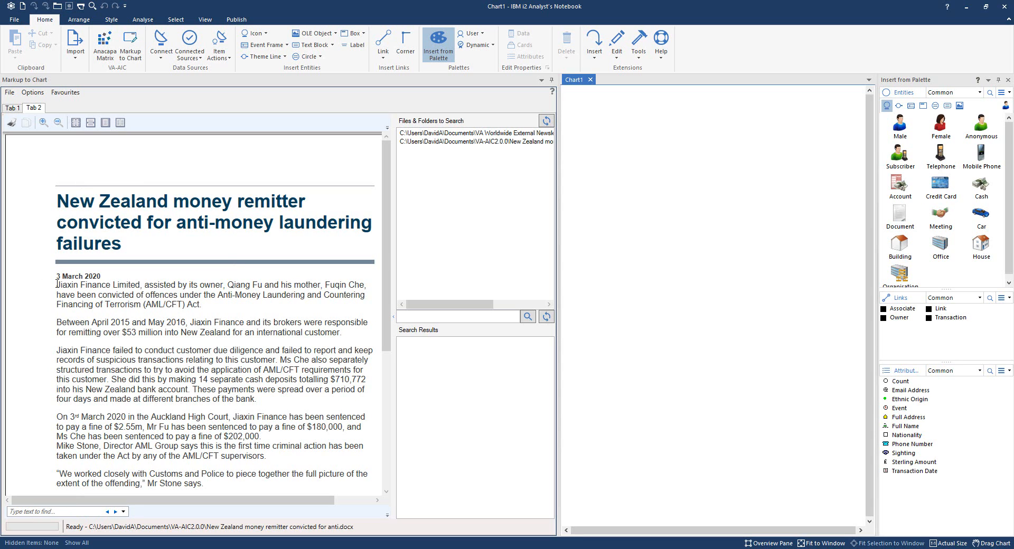
Add "Jiaxin Finance Limited" from the article's first sentence to the chart as an Organisation entity.
drag(58, 285, 133, 286)
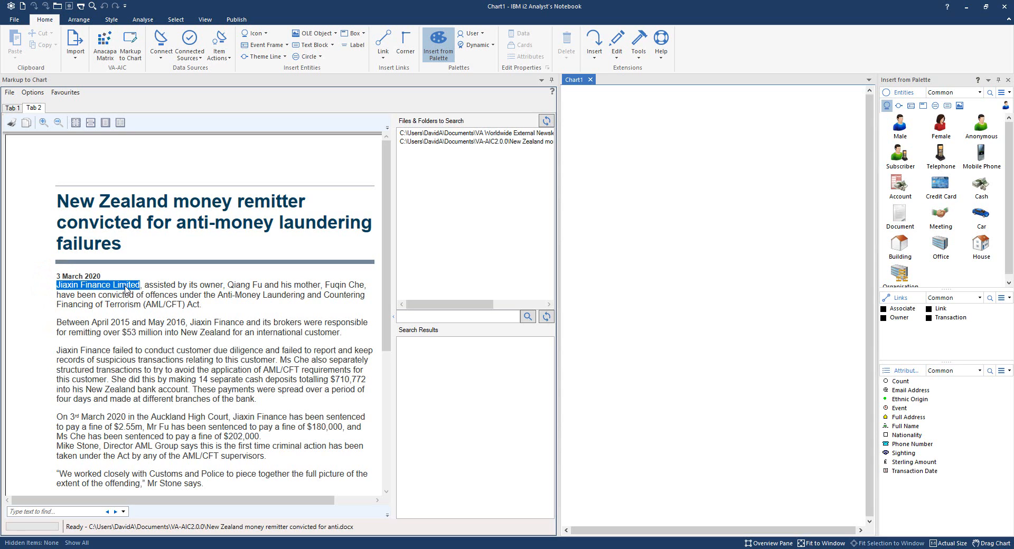
right_click(124, 289)
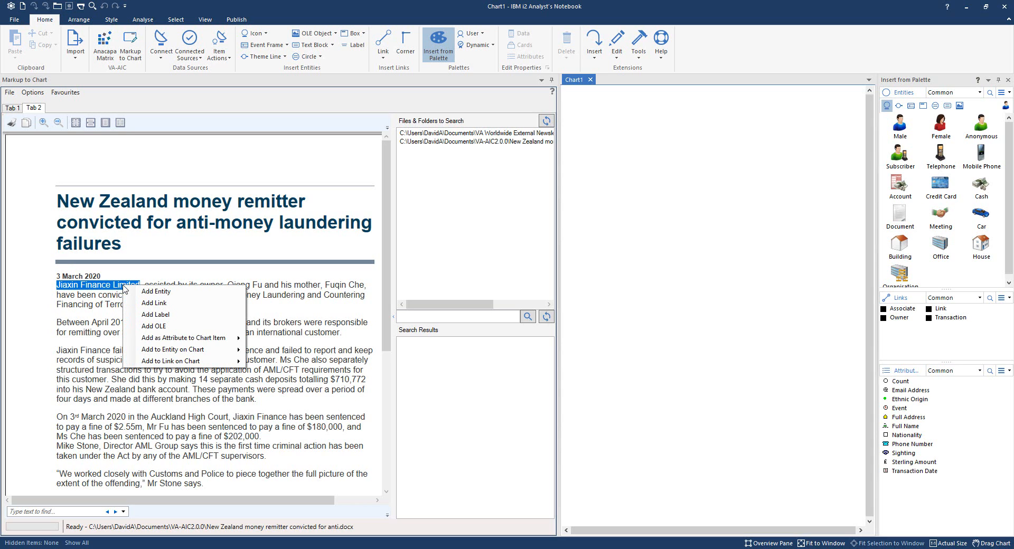
click(156, 291)
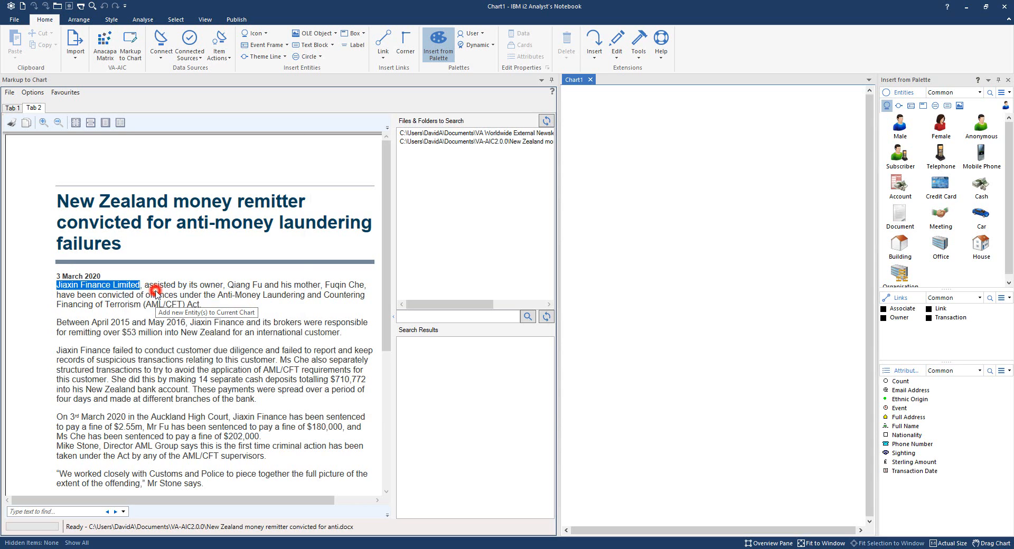
click(378, 173)
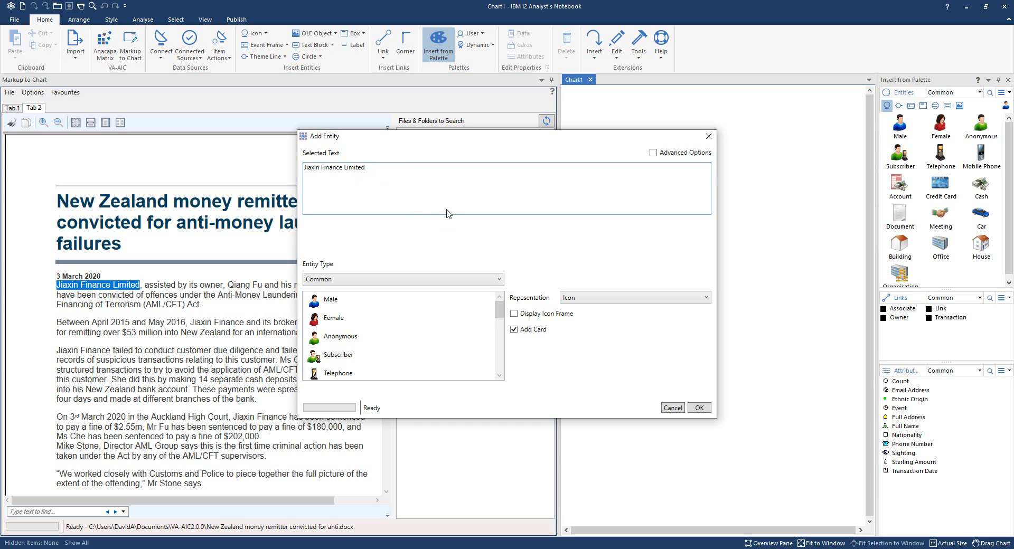
scroll(404, 313, down, 1)
scroll(404, 312, down, 3)
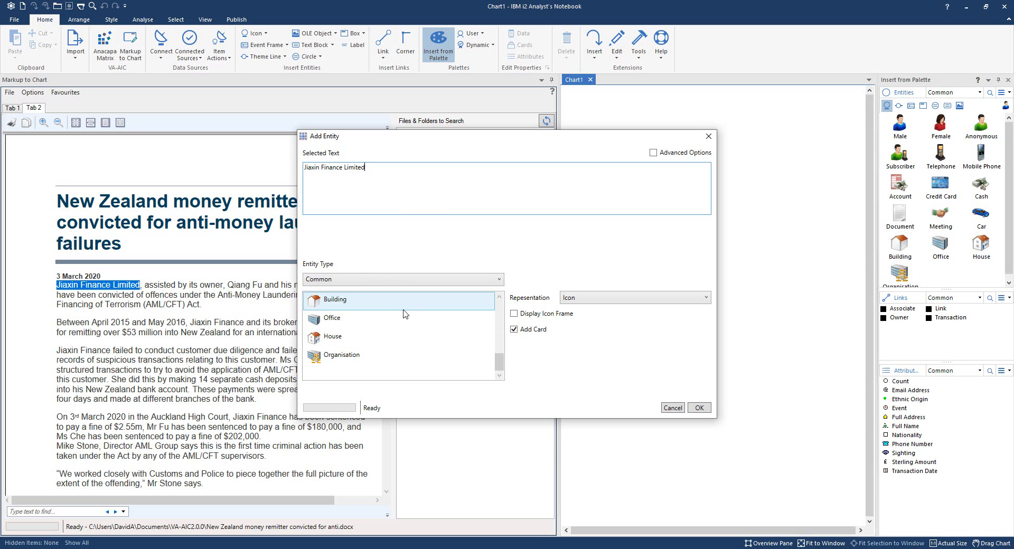
click(339, 357)
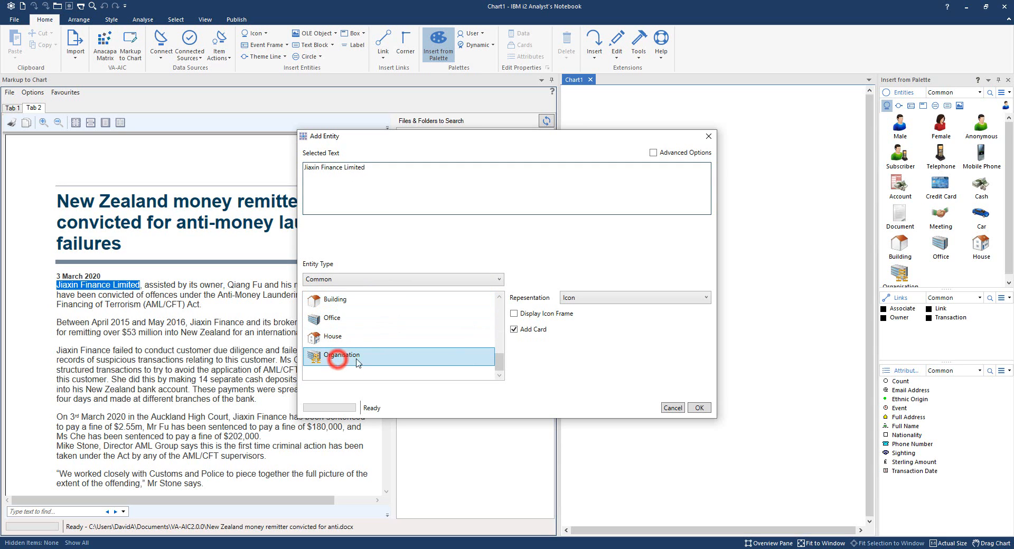
click(699, 407)
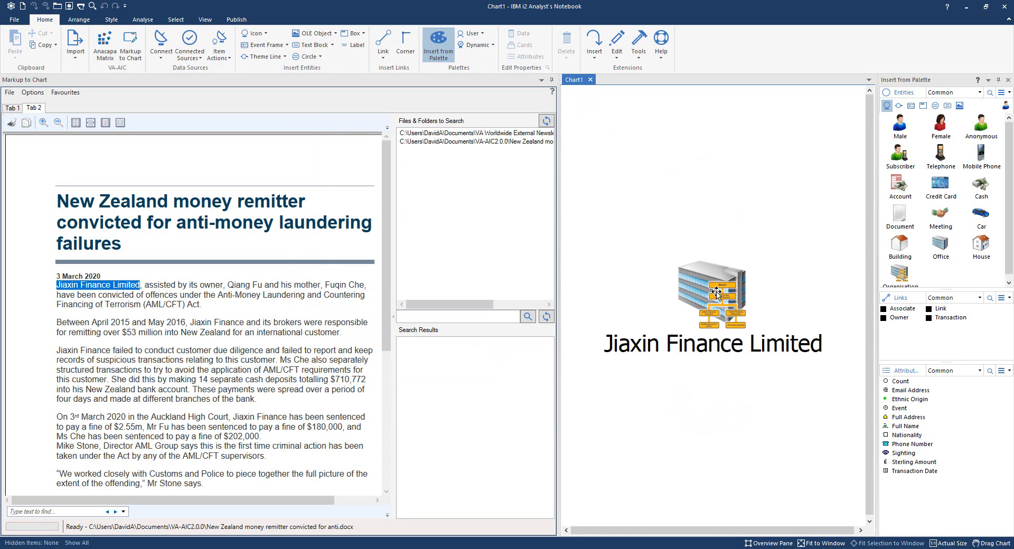
Add the company owner's name from the article's first sentence to the chart as a Male entity.
mouse_move(715, 291)
drag(228, 286, 255, 286)
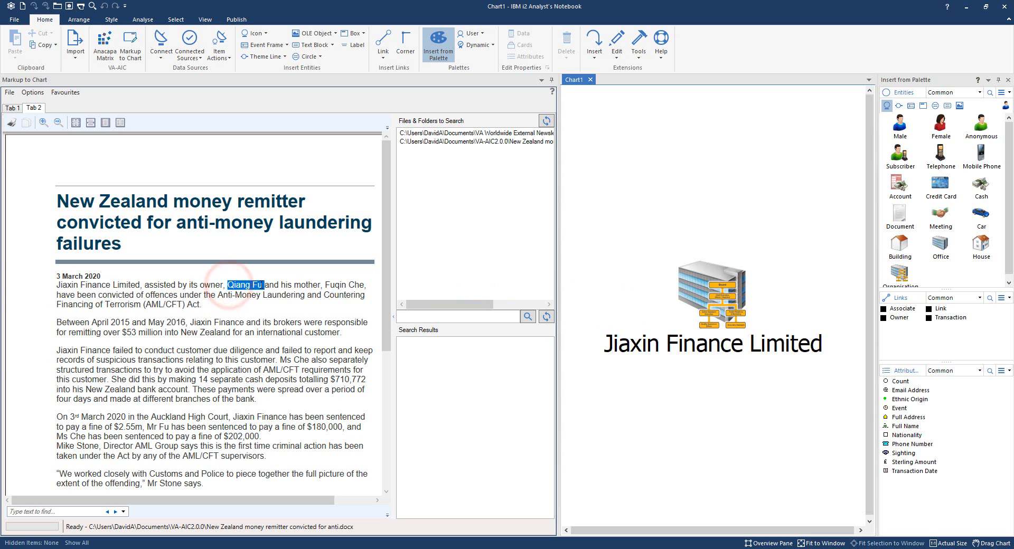
right_click(254, 285)
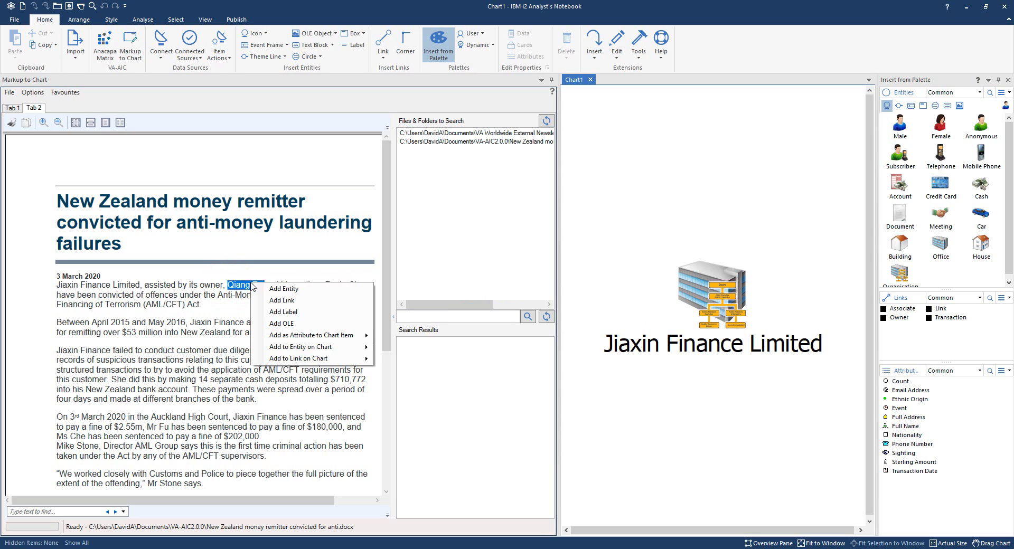
click(286, 294)
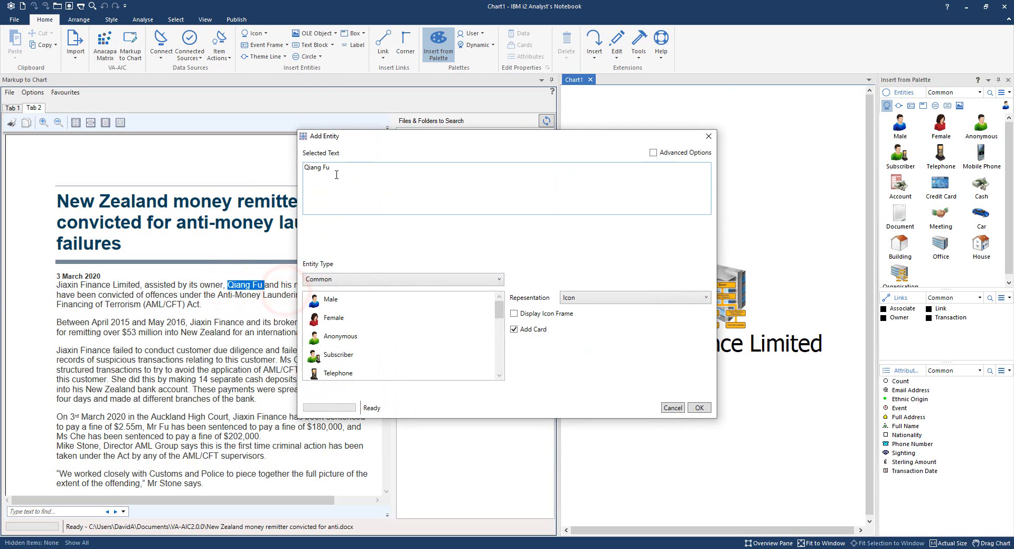
click(336, 173)
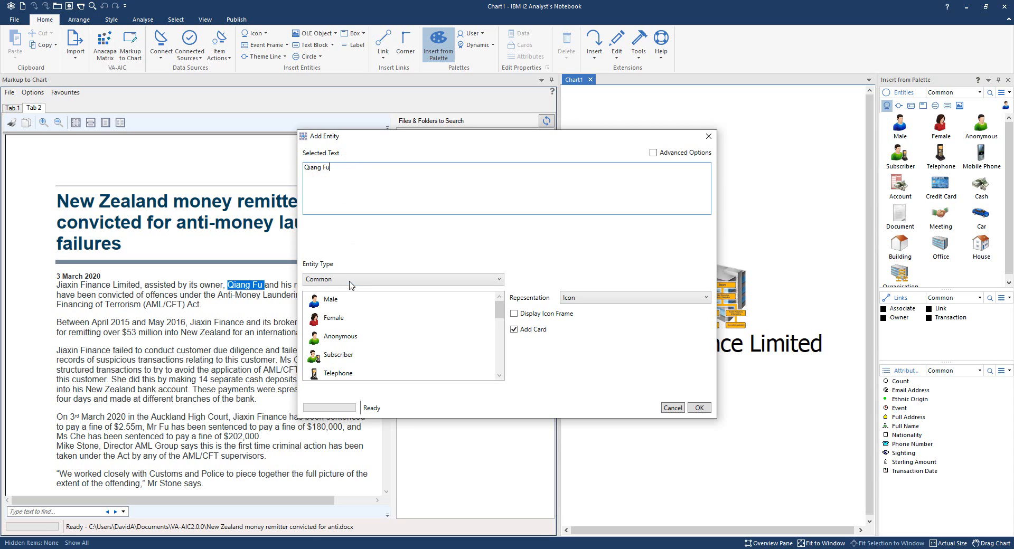
click(346, 299)
click(698, 408)
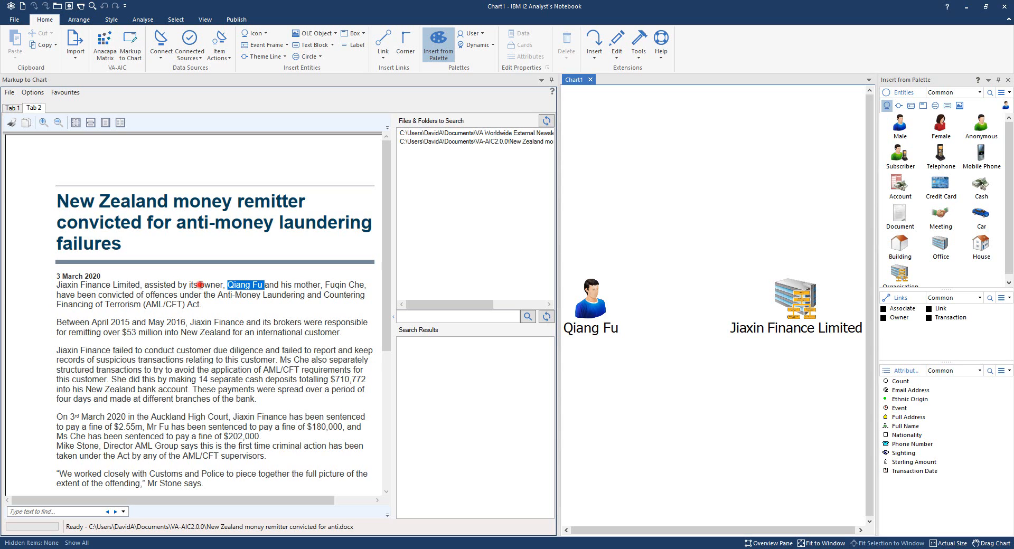
Start a link from the word "owner" in the article and label it "Owner" with "Director" on a second line.
drag(199, 285, 219, 287)
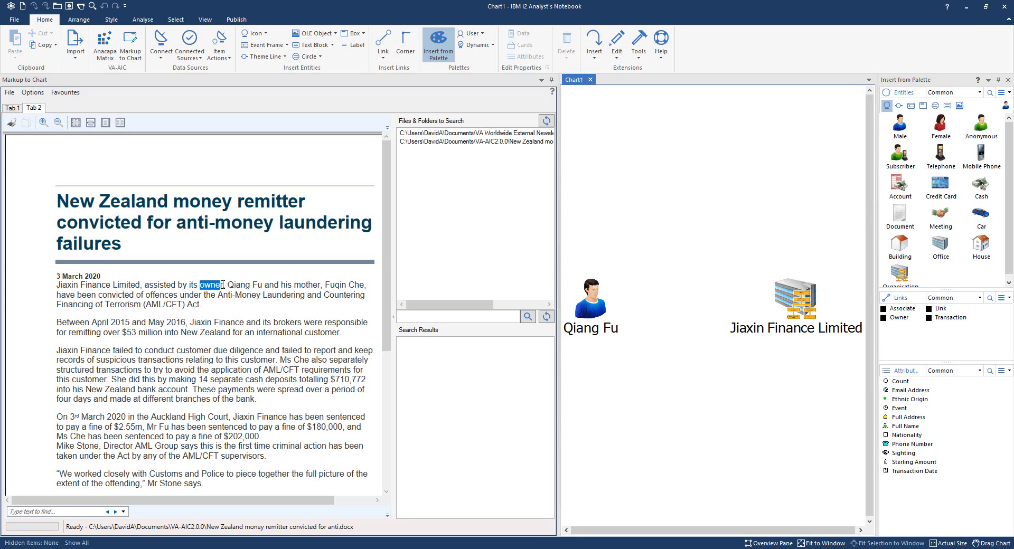
right_click(220, 284)
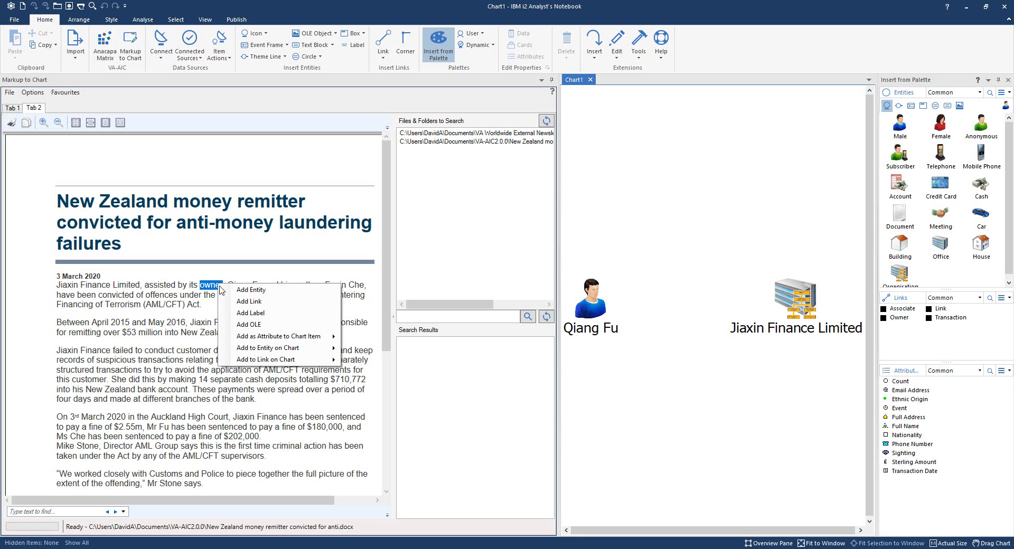
click(253, 302)
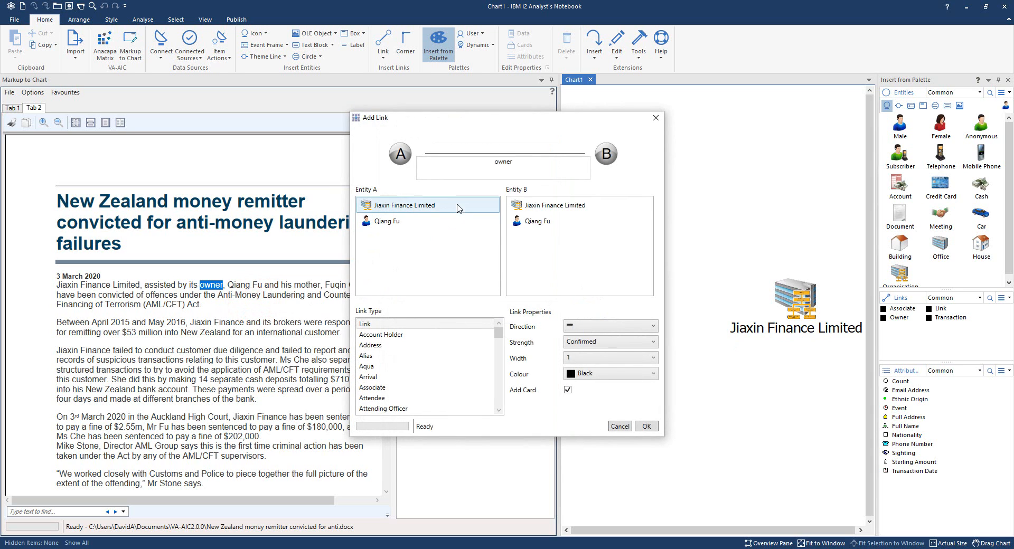
click(524, 163)
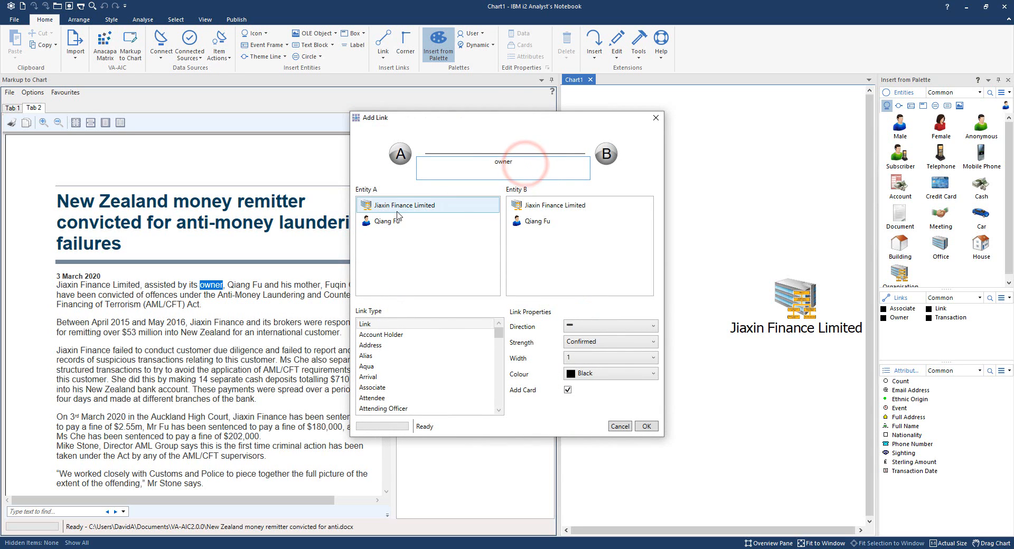
click(499, 162)
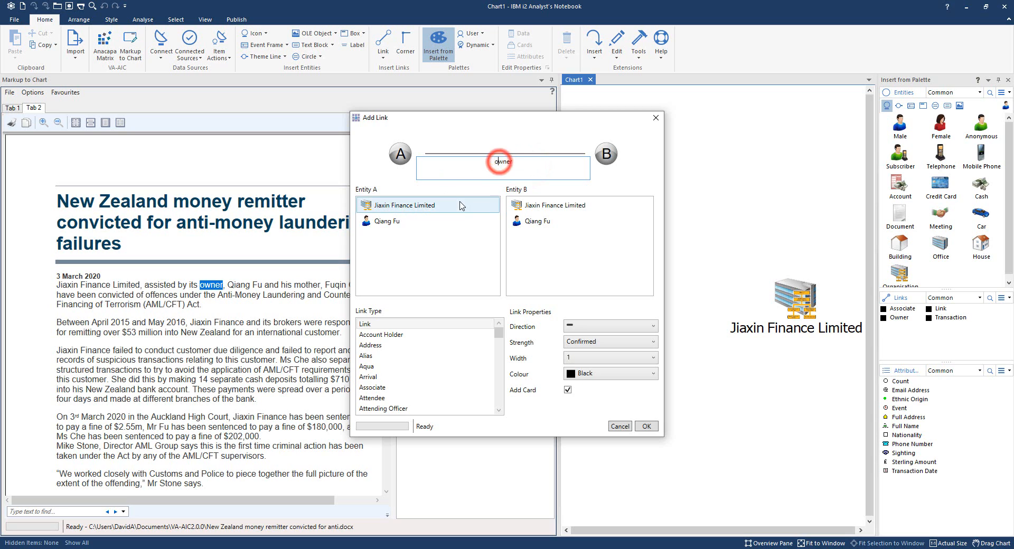
key(BackSpace)
text(O)
click(523, 158)
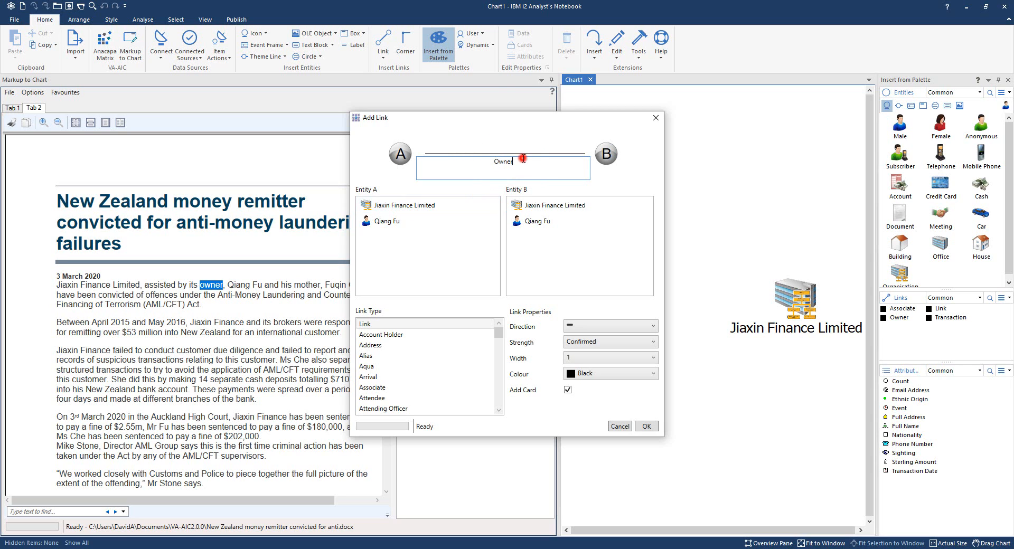
key(Return)
text(Director)
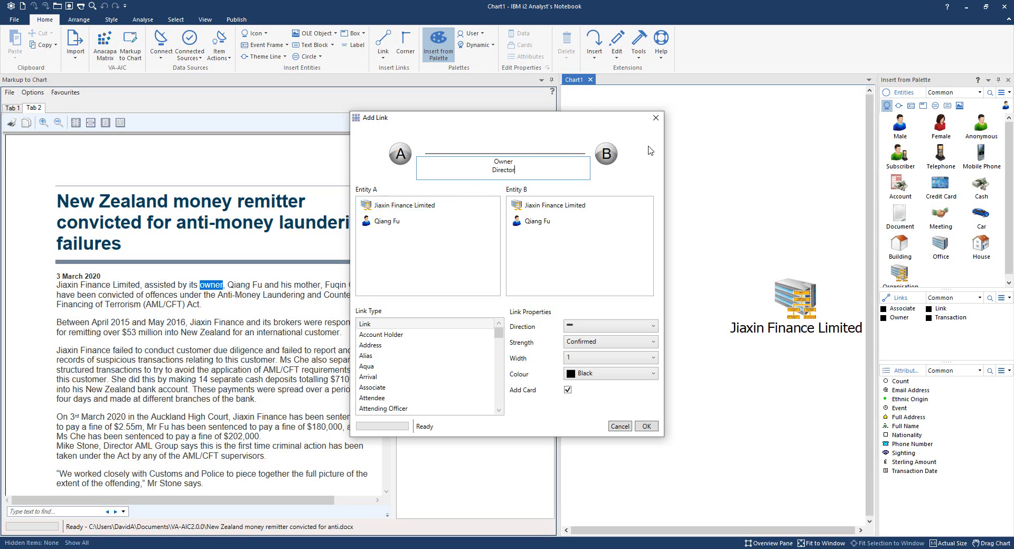
Set Jiaxin Finance Limited as entity A and its owner as entity B, with the link type Director.
click(393, 206)
click(534, 222)
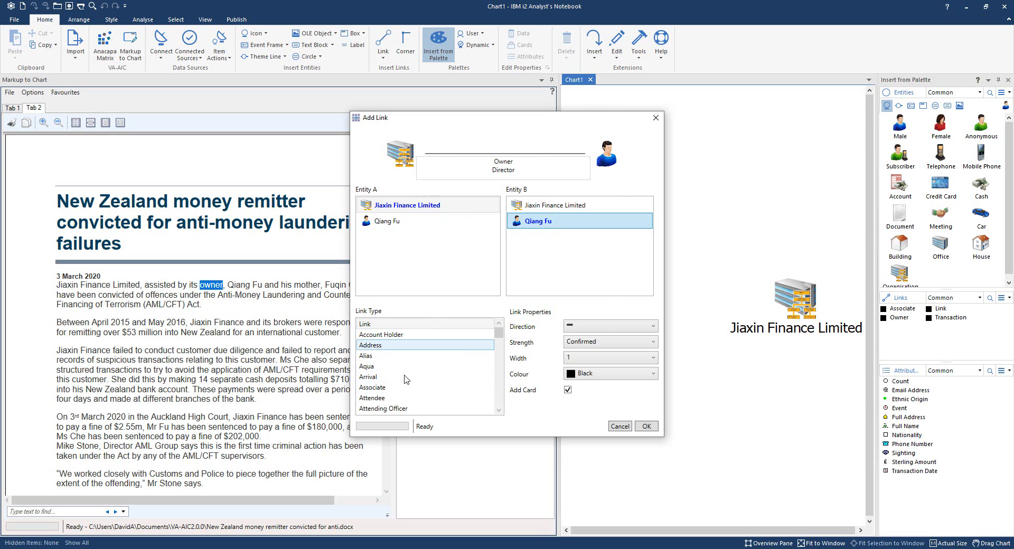
scroll(393, 381, down, 1)
scroll(394, 381, down, 4)
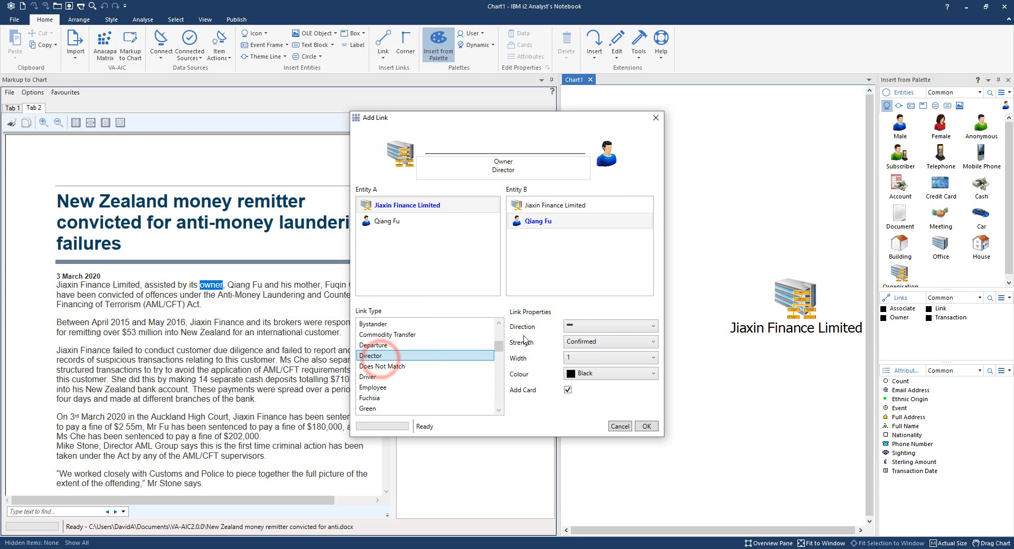
Add the Owner/Director link to the chart without arrows, with strength Confirmed, width 1, colour Black and a card.
click(612, 329)
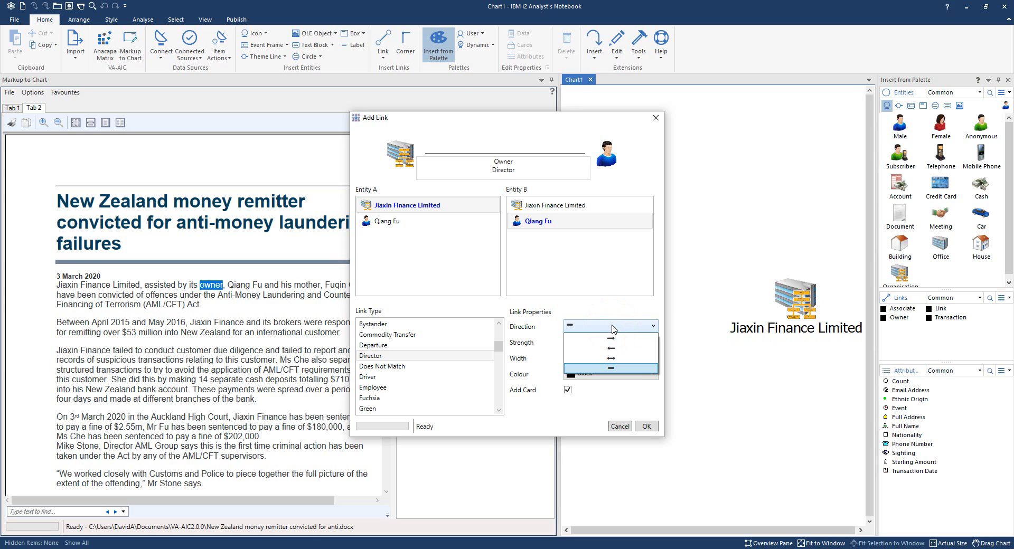
click(612, 329)
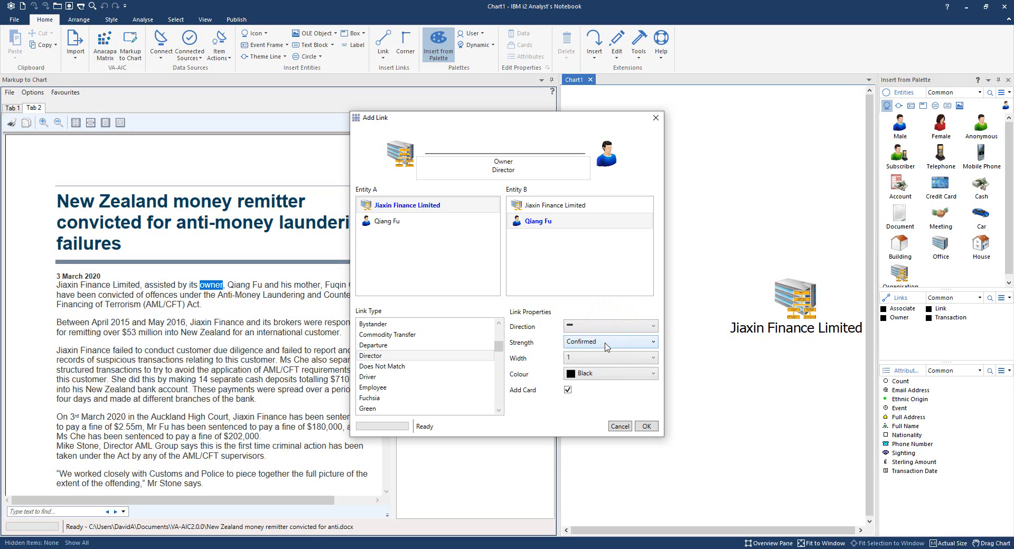
click(607, 346)
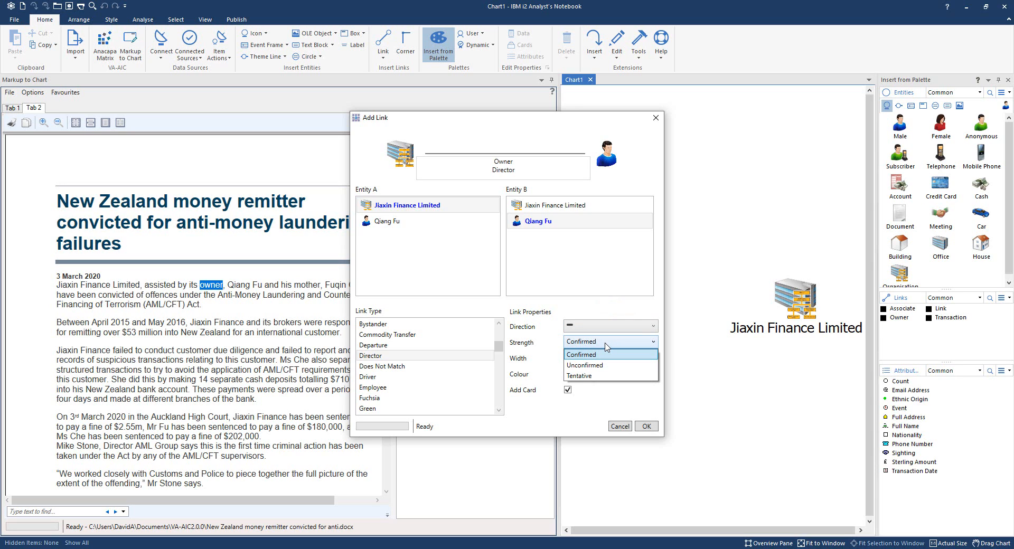
click(605, 345)
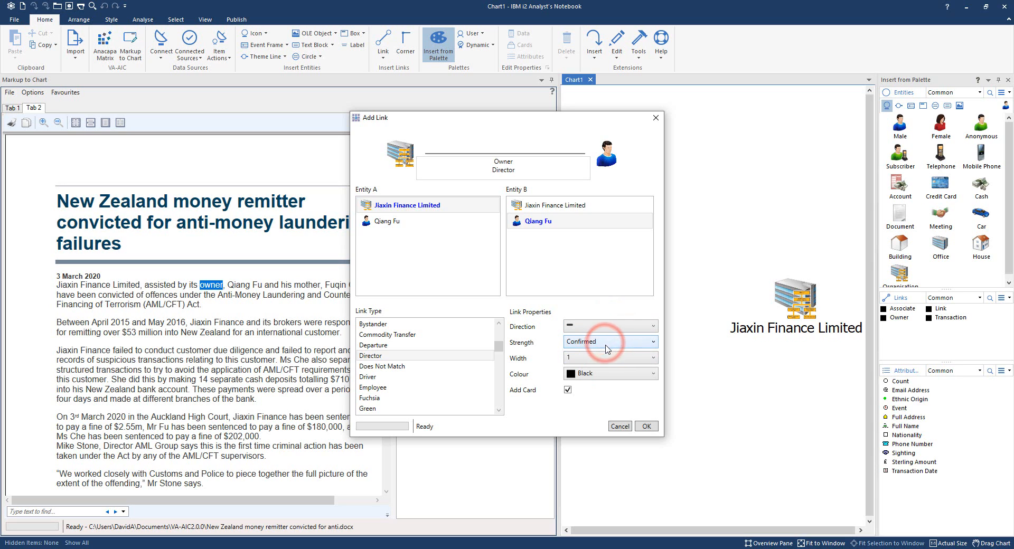
click(603, 358)
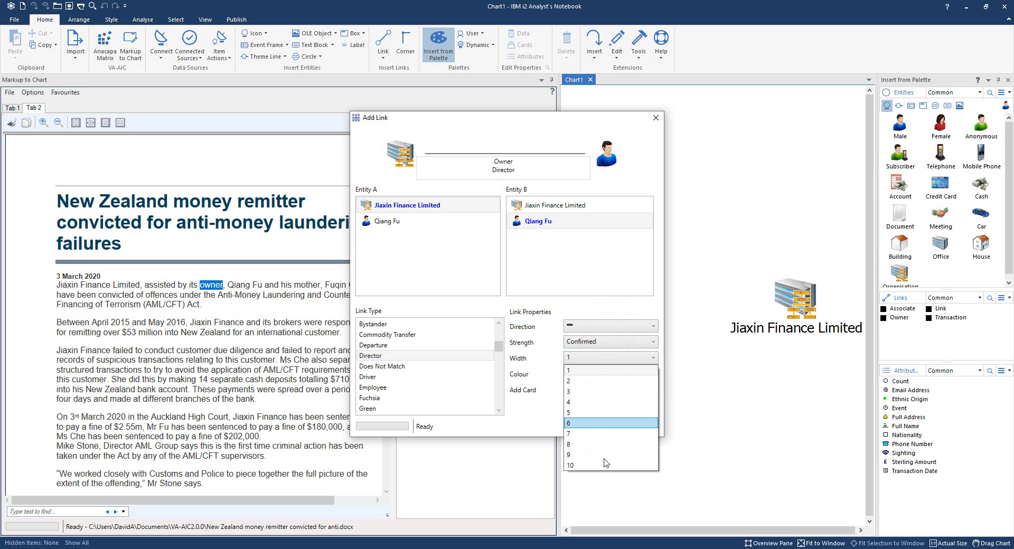
click(605, 368)
click(607, 373)
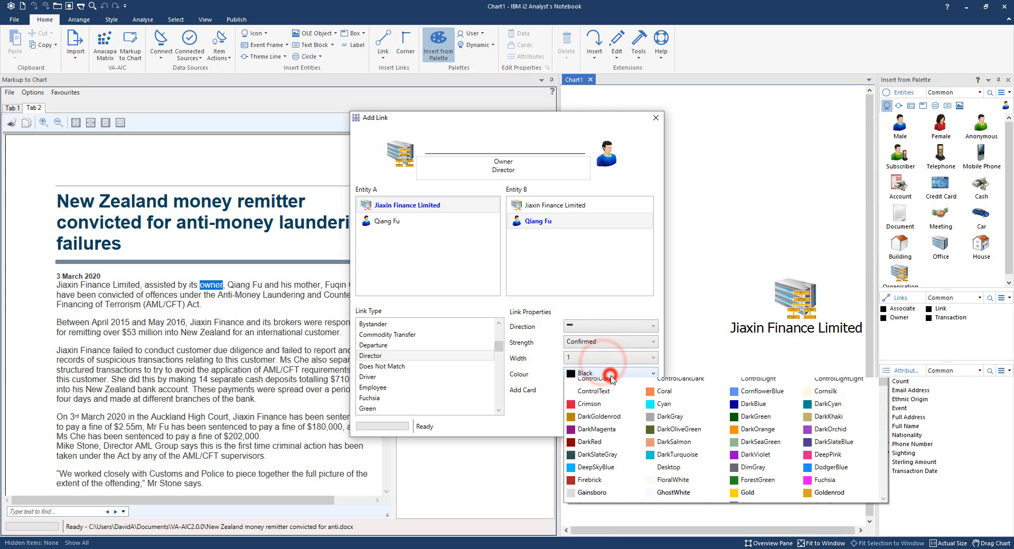
click(607, 373)
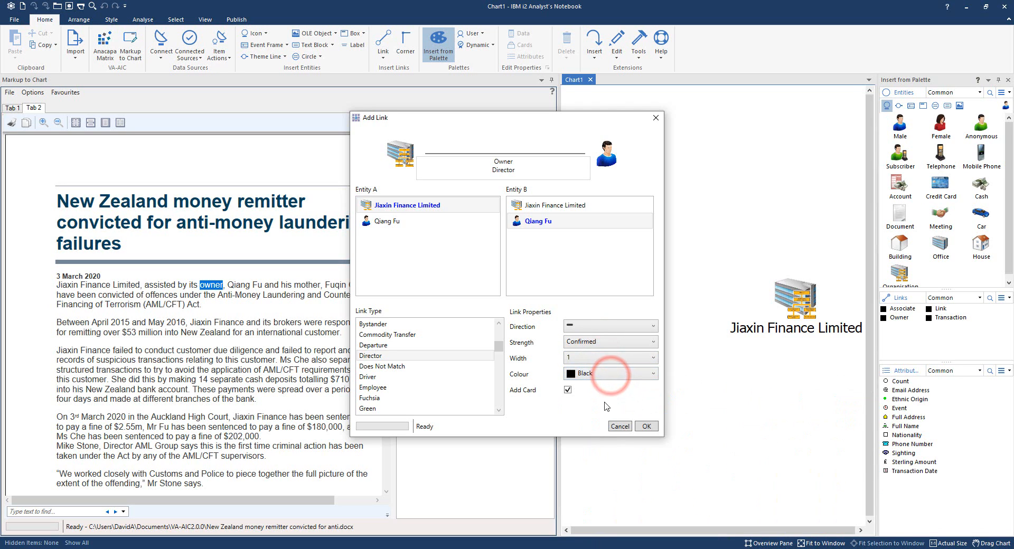
click(650, 430)
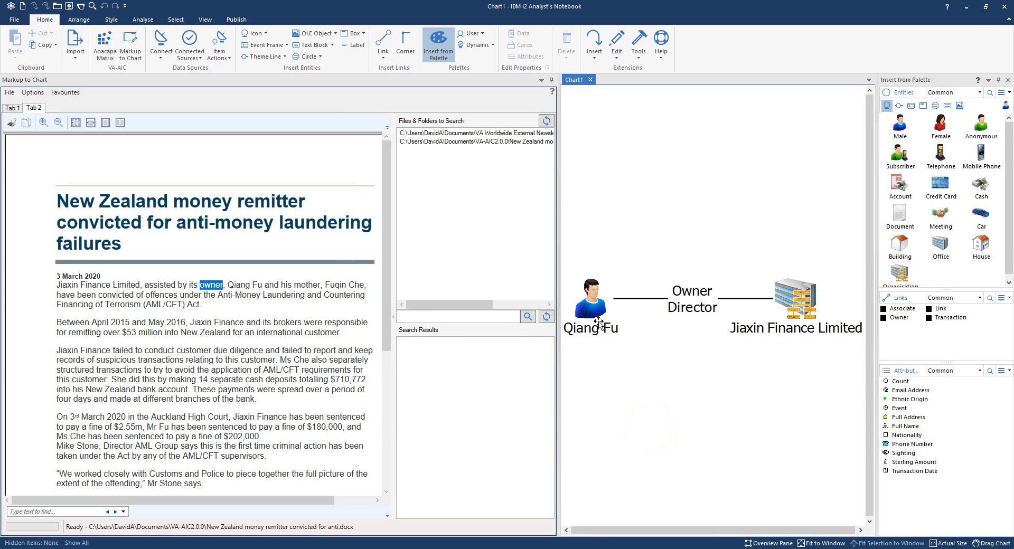
Rearrange the linked entities on the chart, with Jiaxin Finance Limited at the upper right and its owner at the lower left.
drag(592, 315, 589, 372)
drag(792, 304, 781, 219)
drag(578, 370, 654, 401)
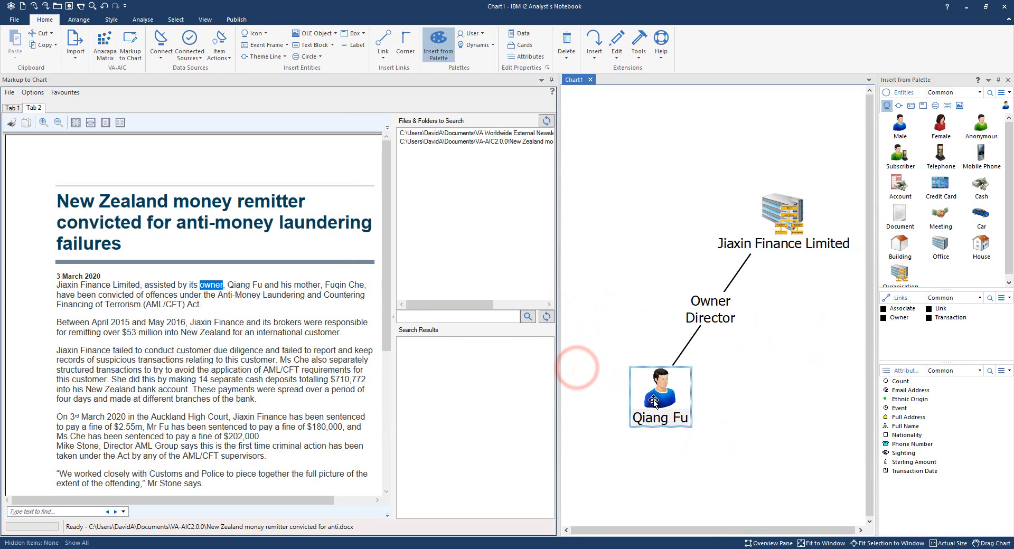
Review the "Entity Added via VA-AIC" card in the owner entity's properties.
mouse_move(653, 401)
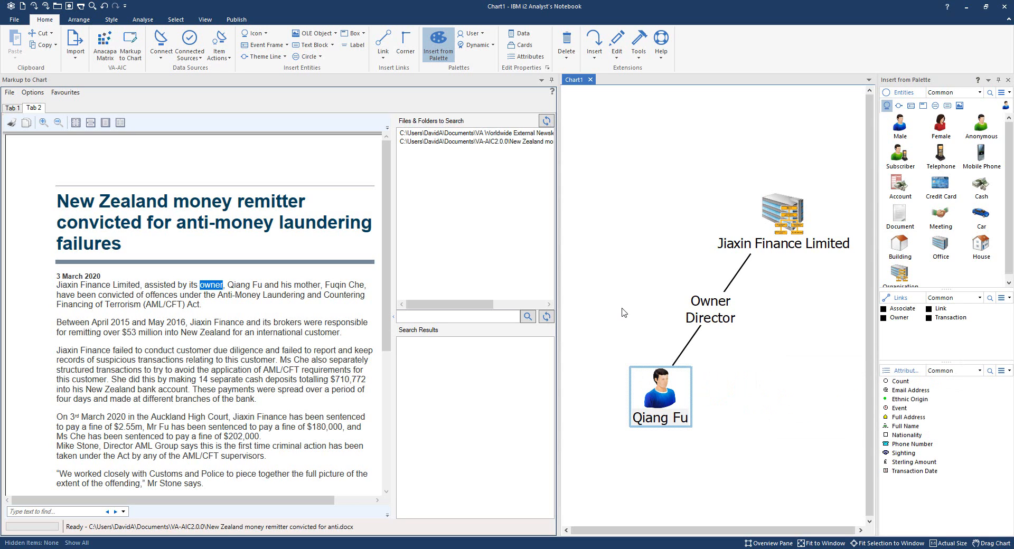
double_click(664, 397)
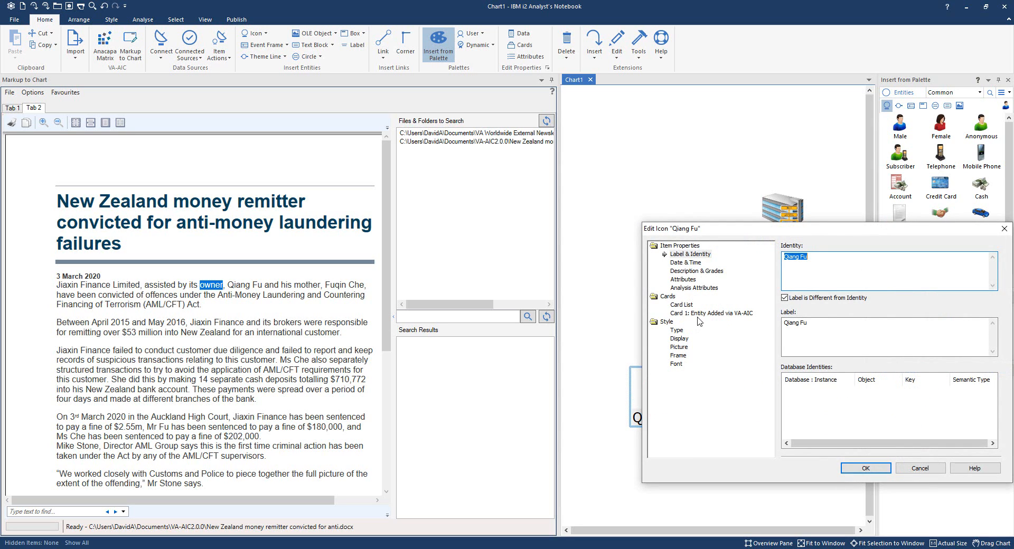
click(698, 313)
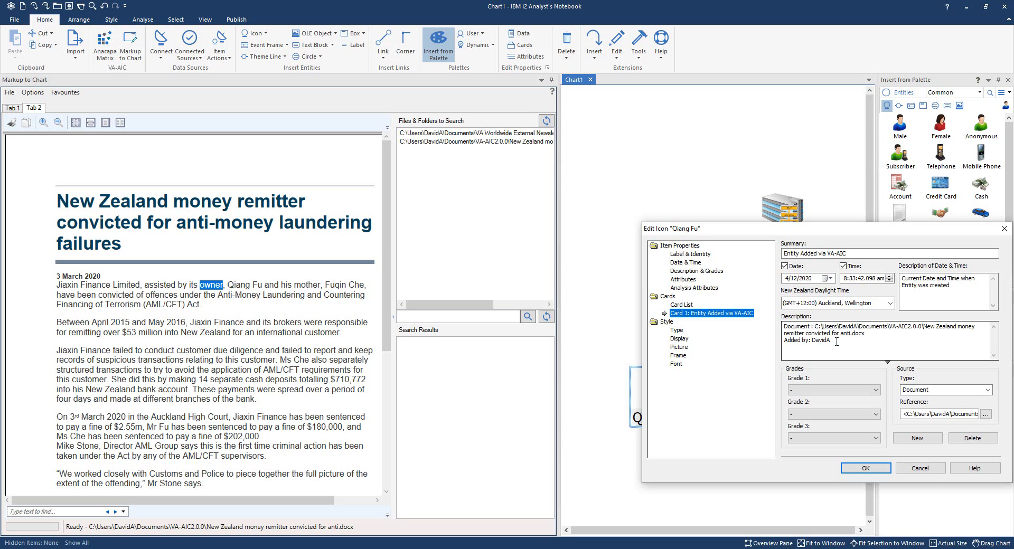
click(860, 469)
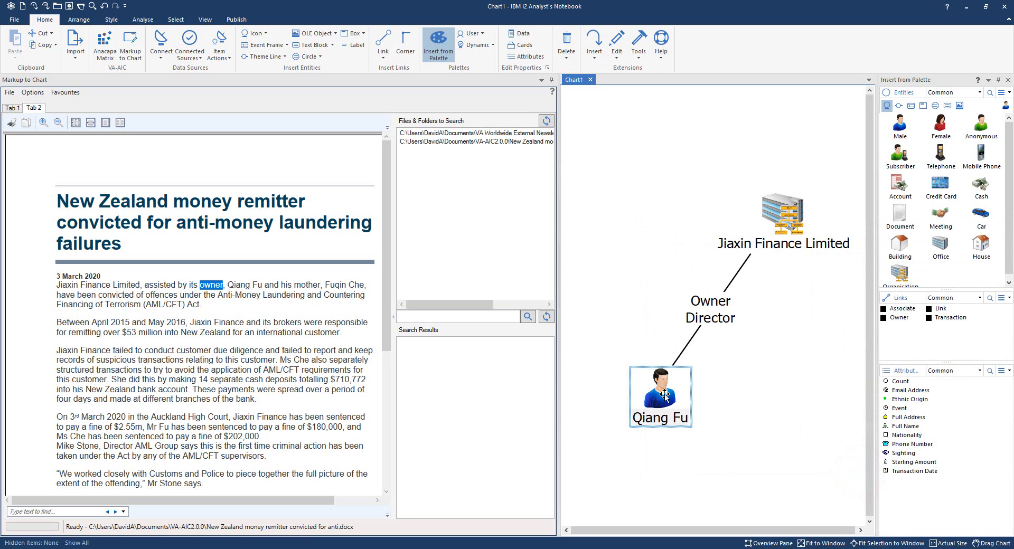
Start a new Internet search in Markup to Chart and open the favourite stuff.co.nz article about the mother and son sentenced over $53m transfers.
mouse_move(664, 395)
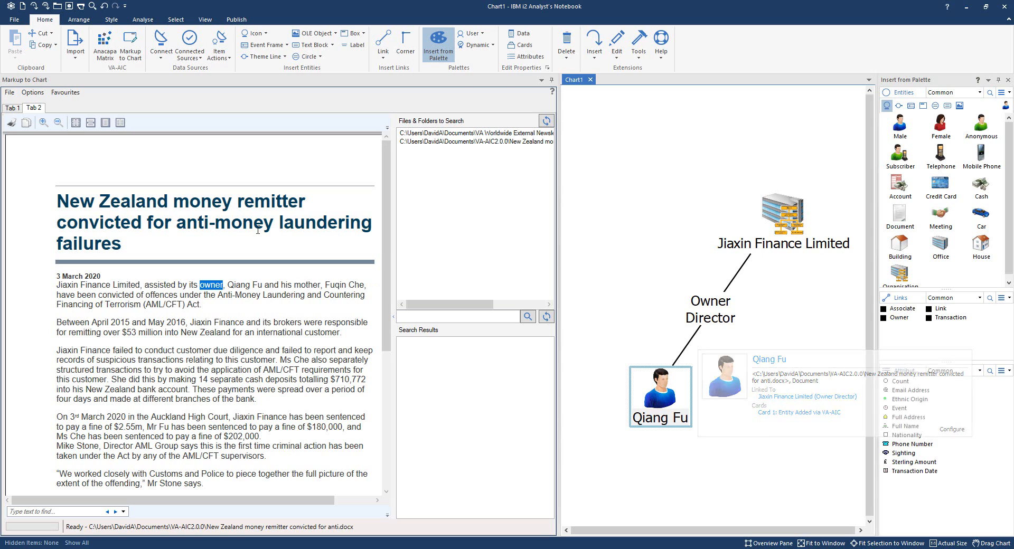
click(10, 93)
mouse_move(25, 108)
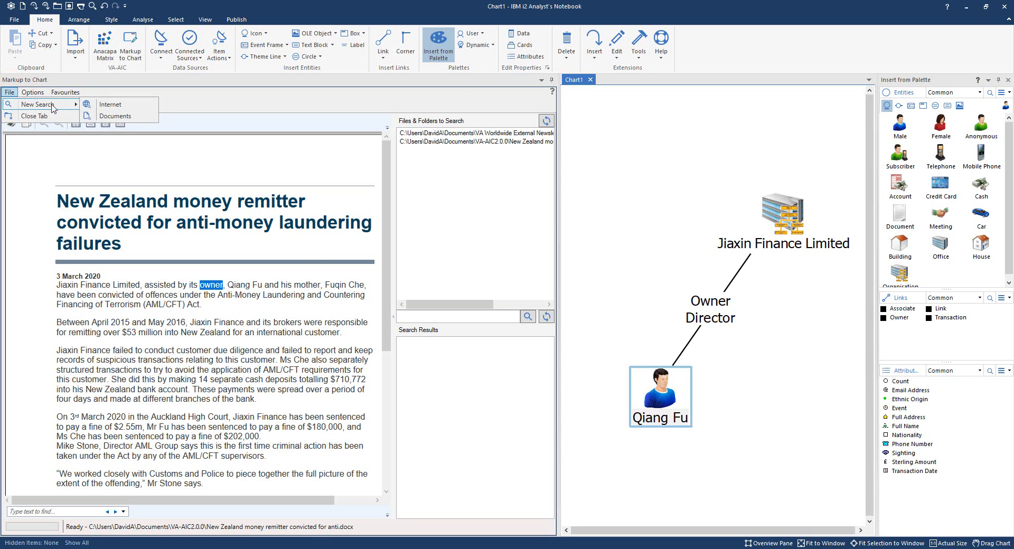
click(105, 105)
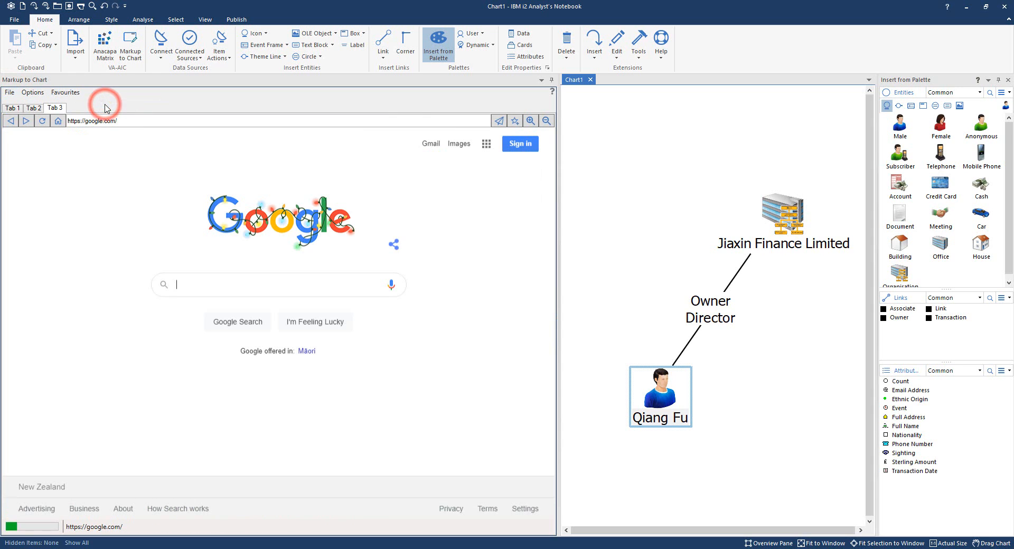
click(65, 93)
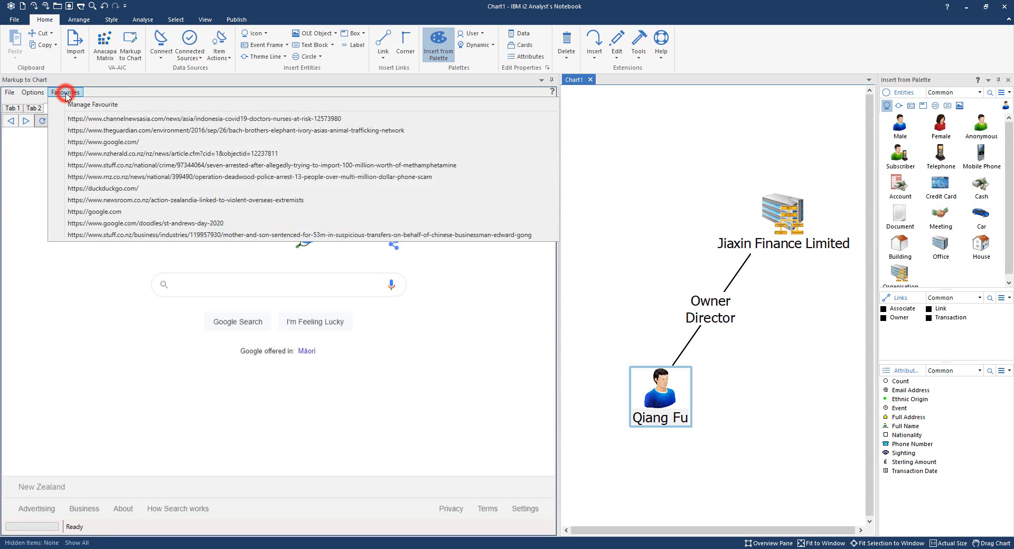
click(151, 236)
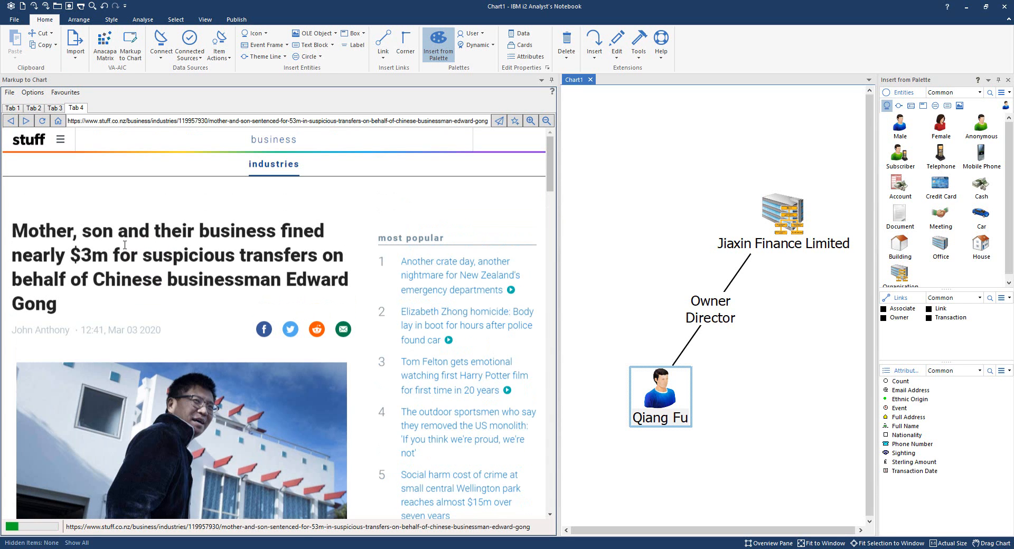
Crop the man's head and shoulders from the article photo and assign it as the picture of the selected owner entity.
scroll(120, 279, down, 1)
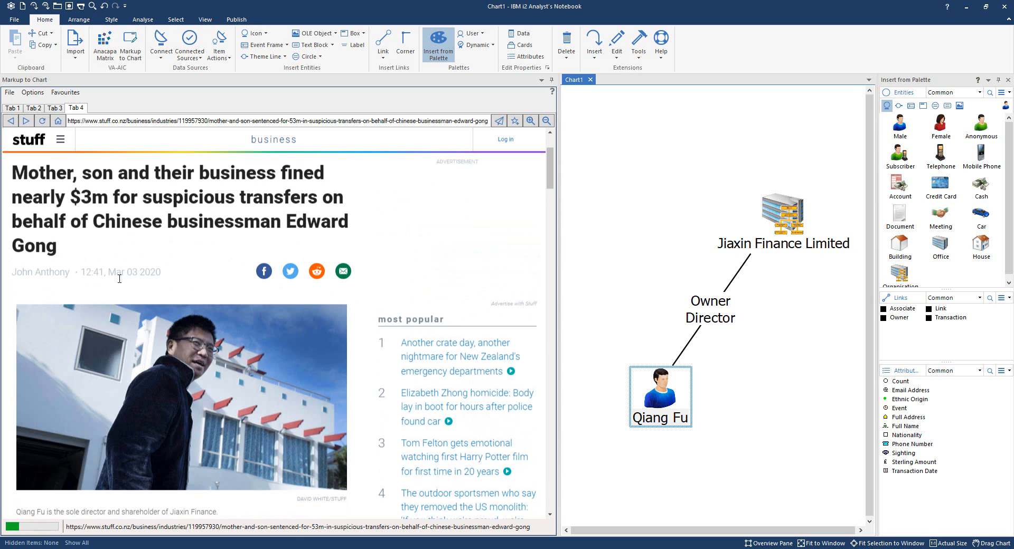
scroll(119, 279, down, 3)
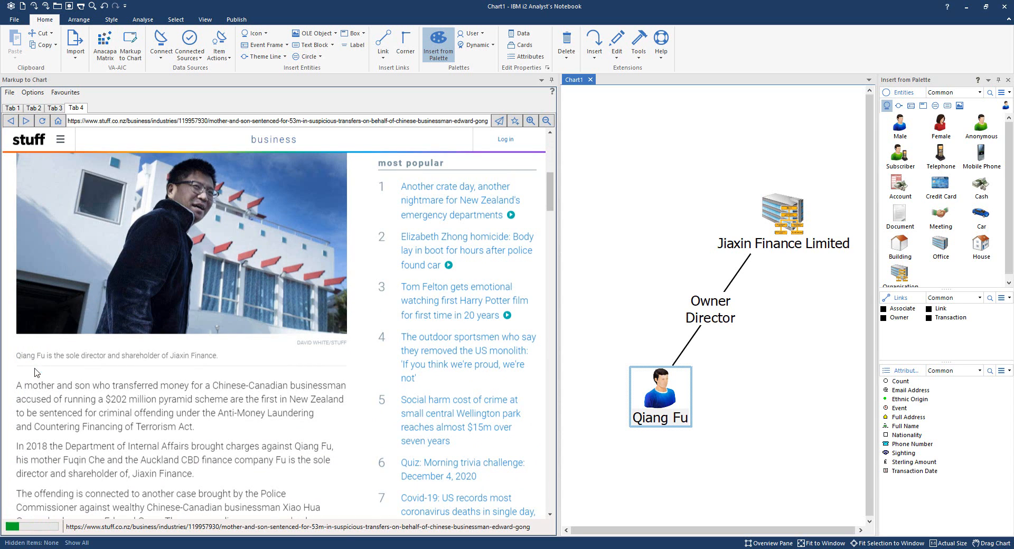
scroll(149, 263, up, 1)
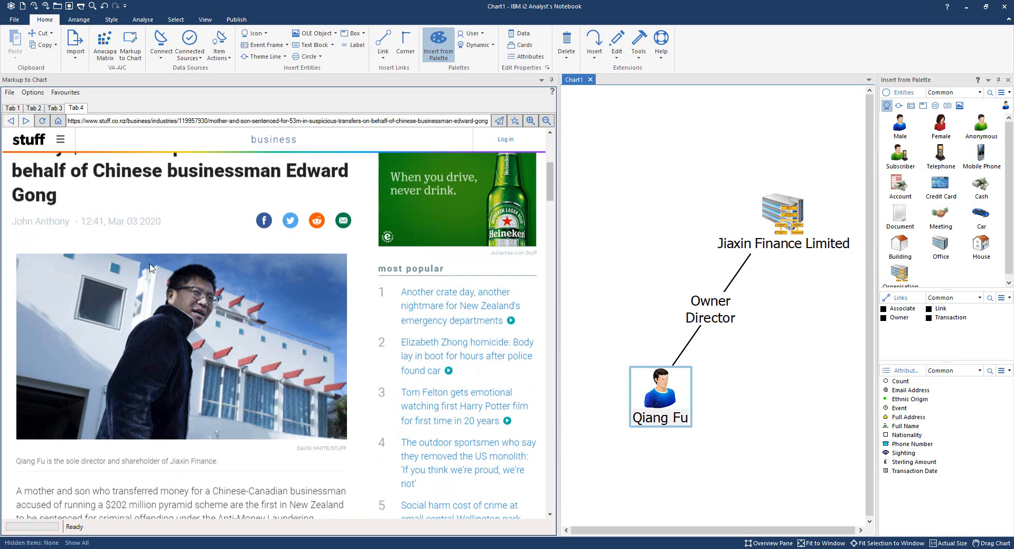
right_click(183, 258)
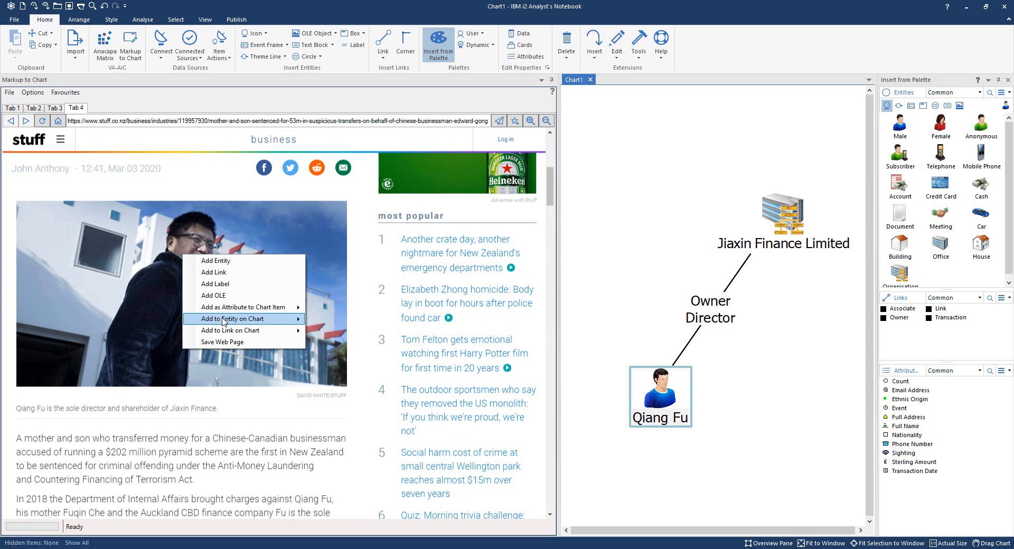
mouse_move(224, 321)
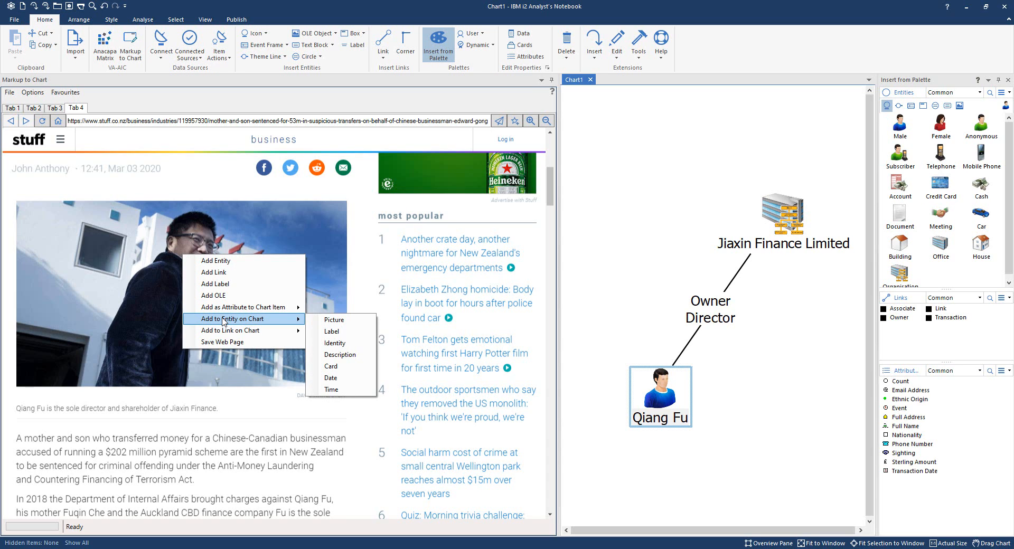
click(333, 320)
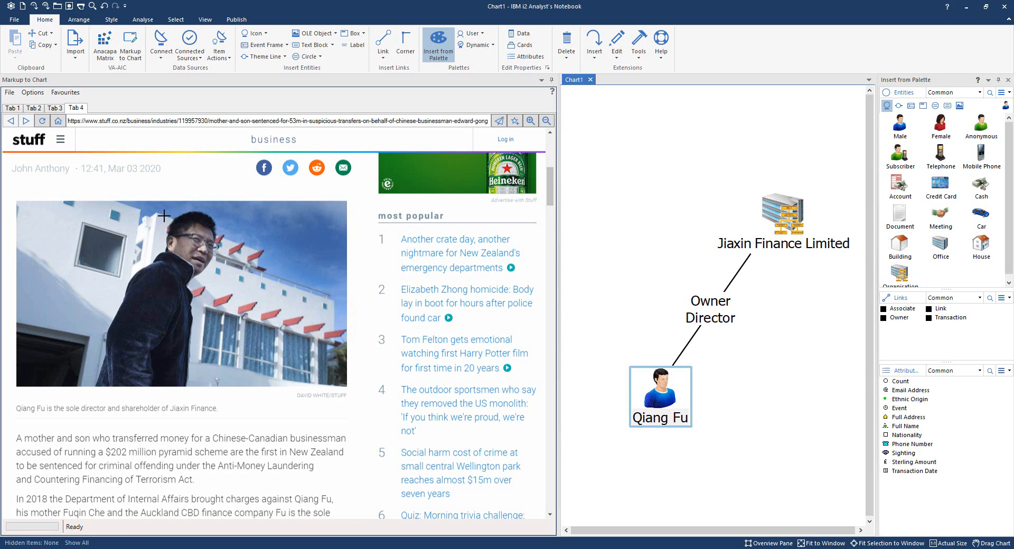
drag(156, 206, 237, 297)
drag(237, 296, 237, 296)
click(598, 319)
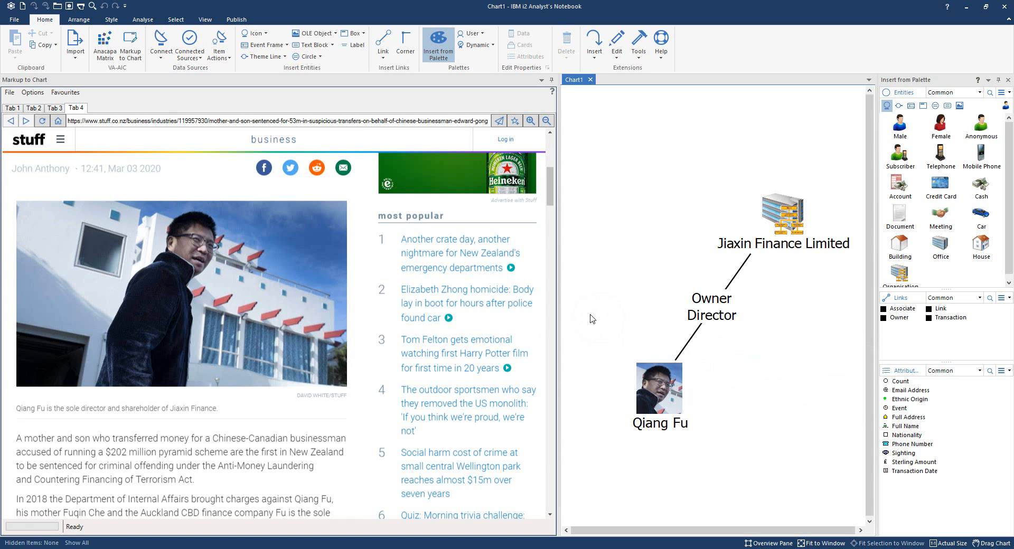
Review the "Picture Added via VA-AIC" card in the owner entity's properties, then cancel out of them.
double_click(653, 393)
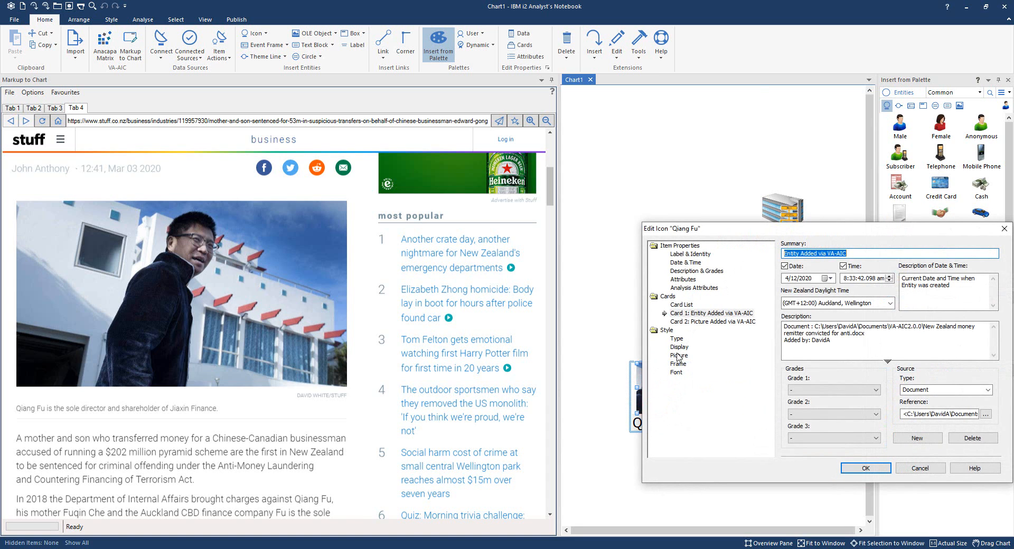
click(698, 323)
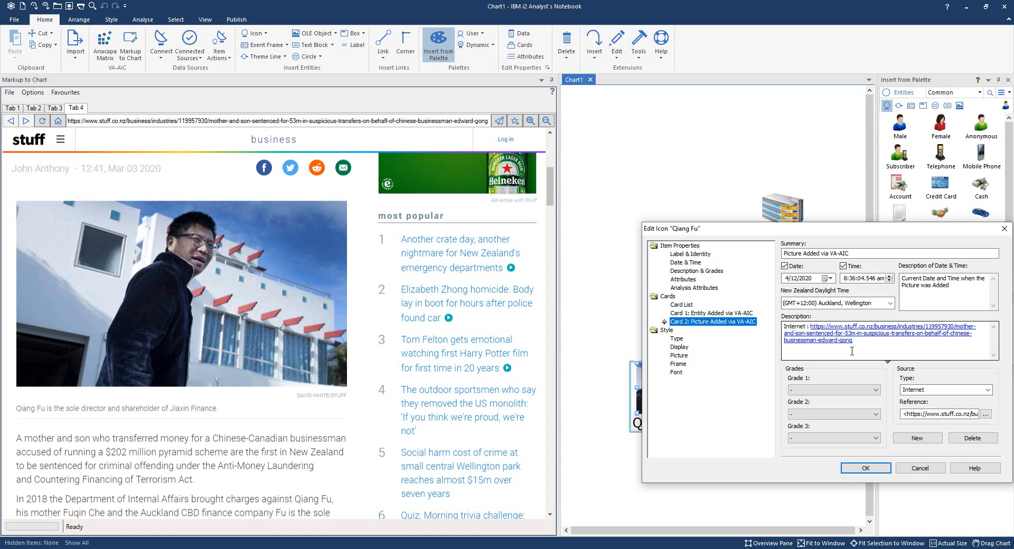
click(904, 471)
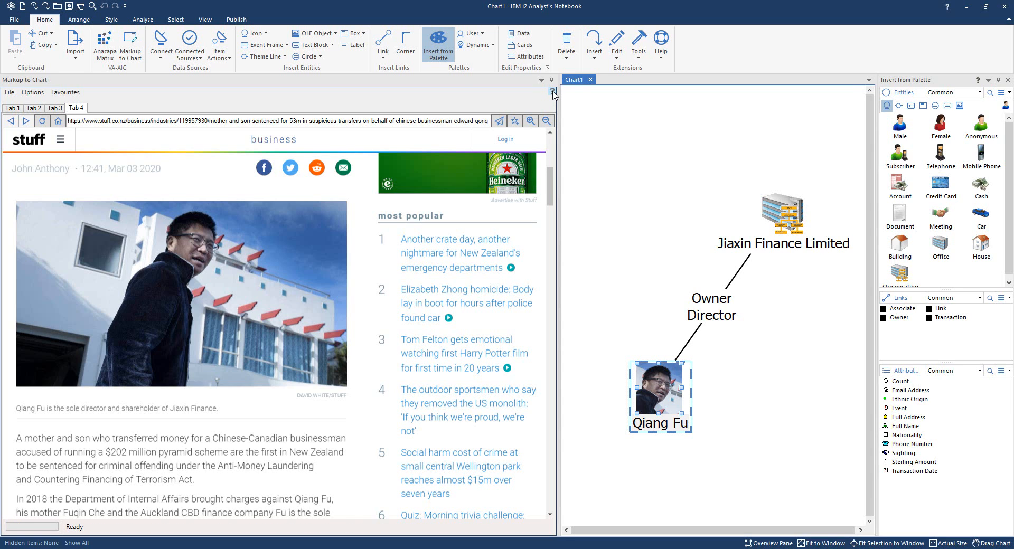
Open the Markup to Chart help manual and view its About and Known Issues and Limitations pages.
click(552, 93)
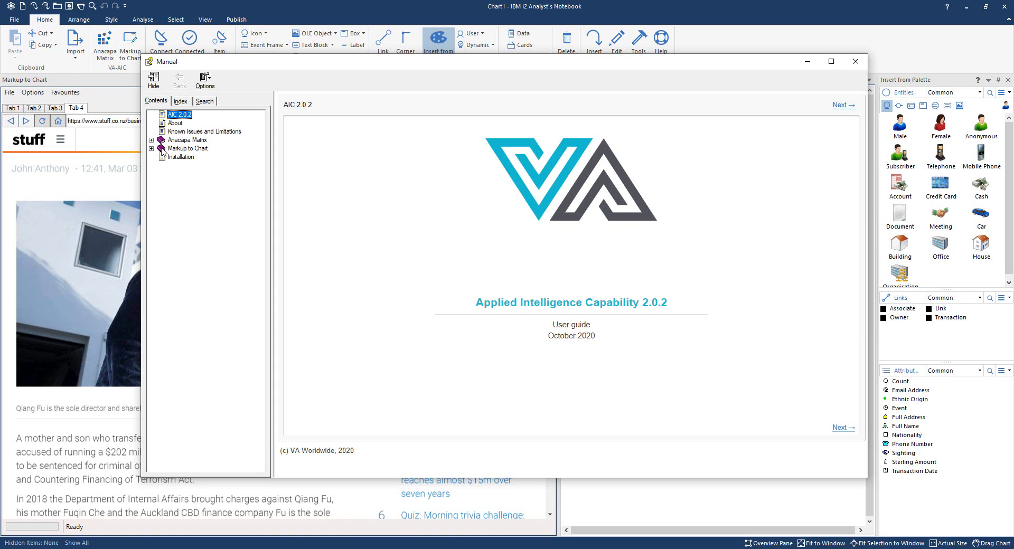
click(174, 124)
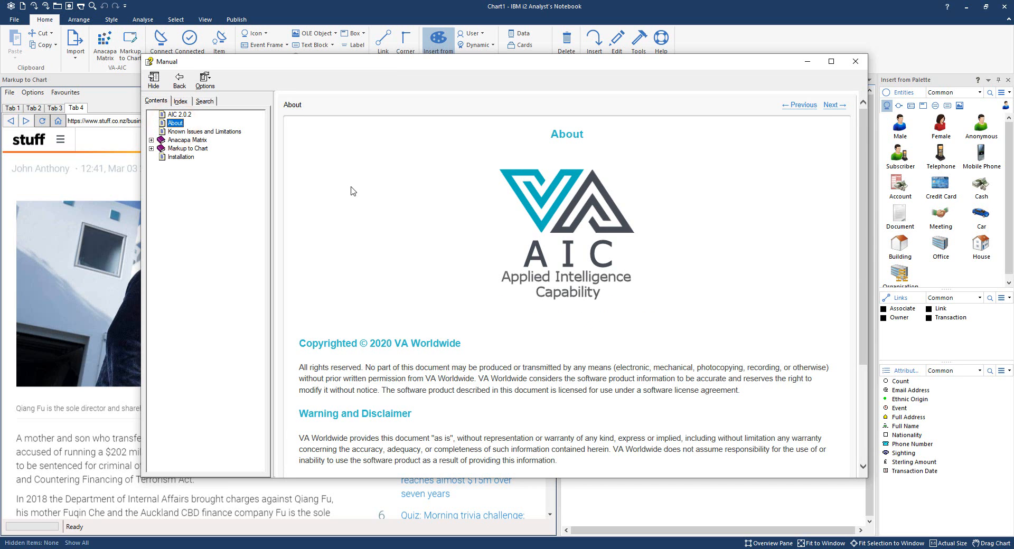
click(181, 132)
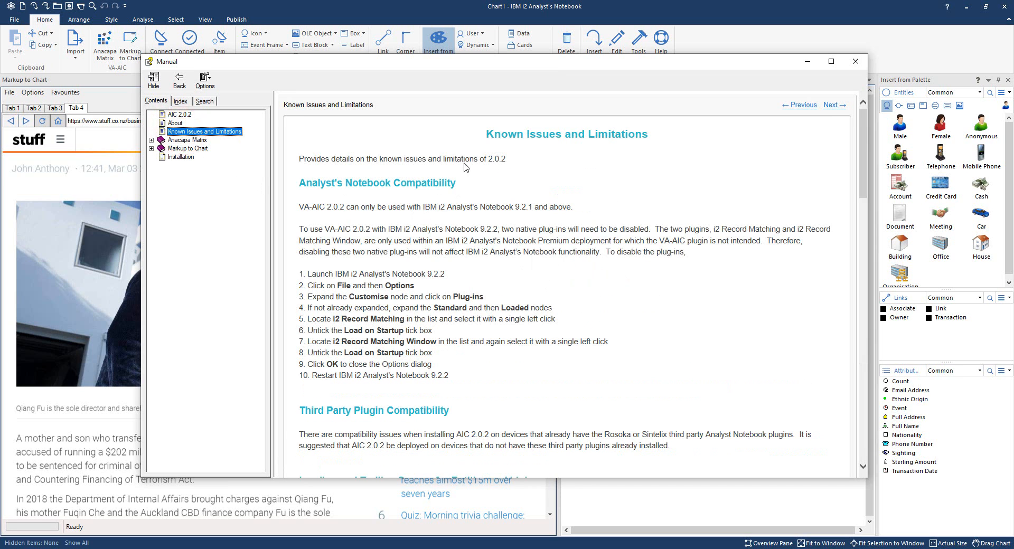